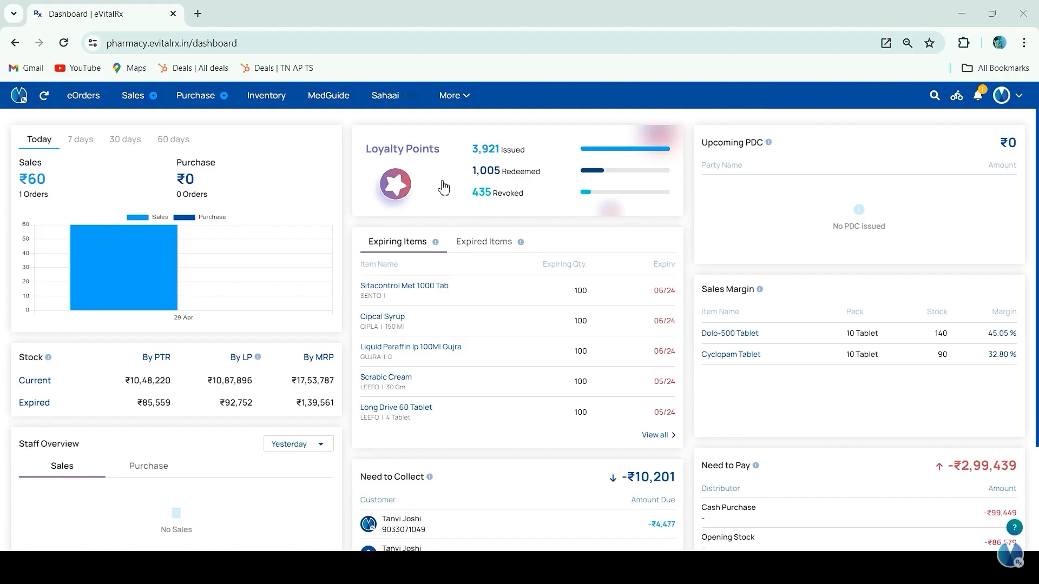
# - Open the Loyalty Program from the account's services and tools and review its dashboard statistics
pyautogui.click(1003, 98)
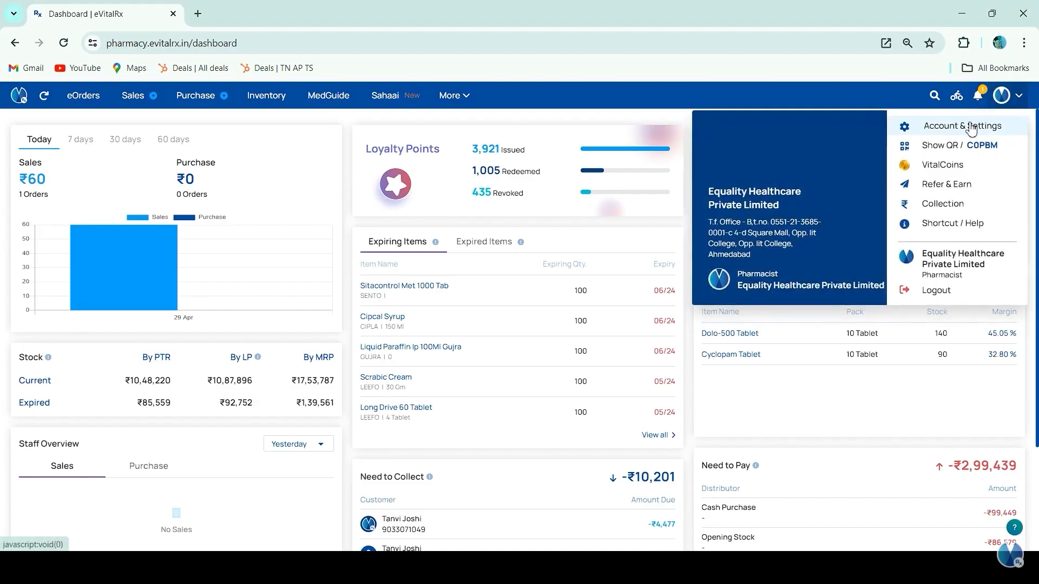
pyautogui.click(972, 128)
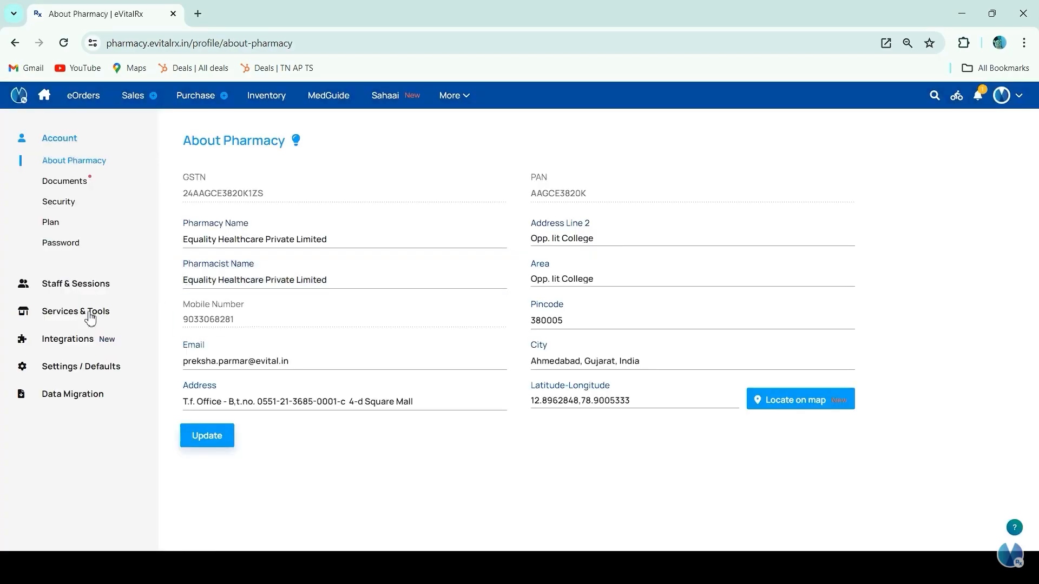
pyautogui.click(90, 313)
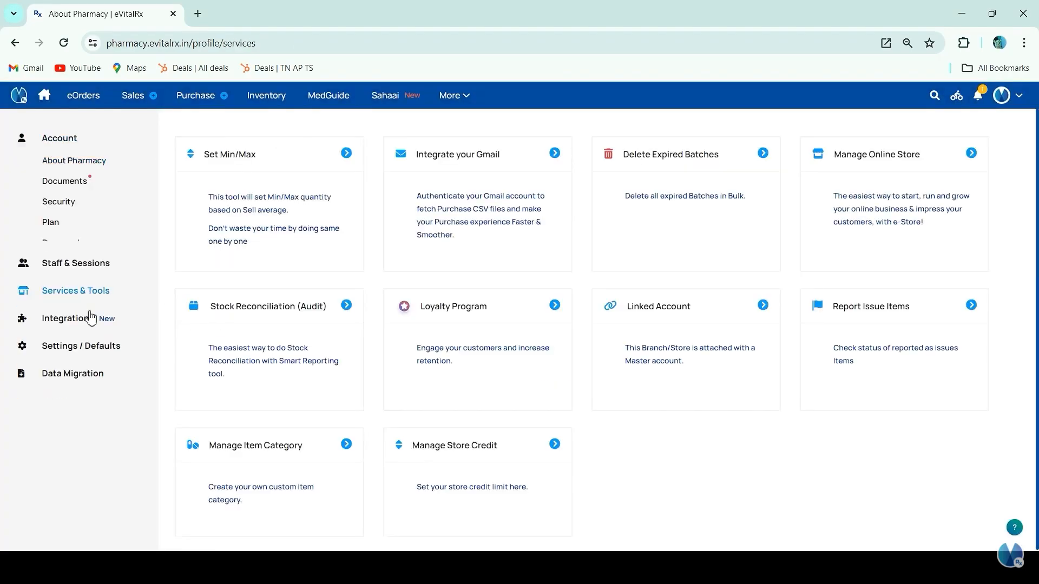
pyautogui.click(455, 309)
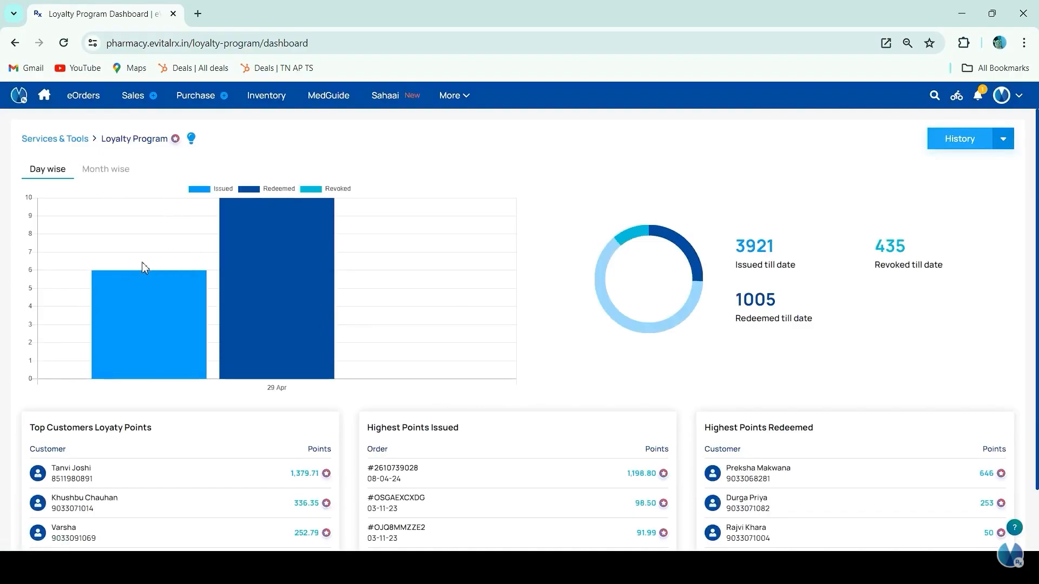
pyautogui.scroll(-1, 115, 447)
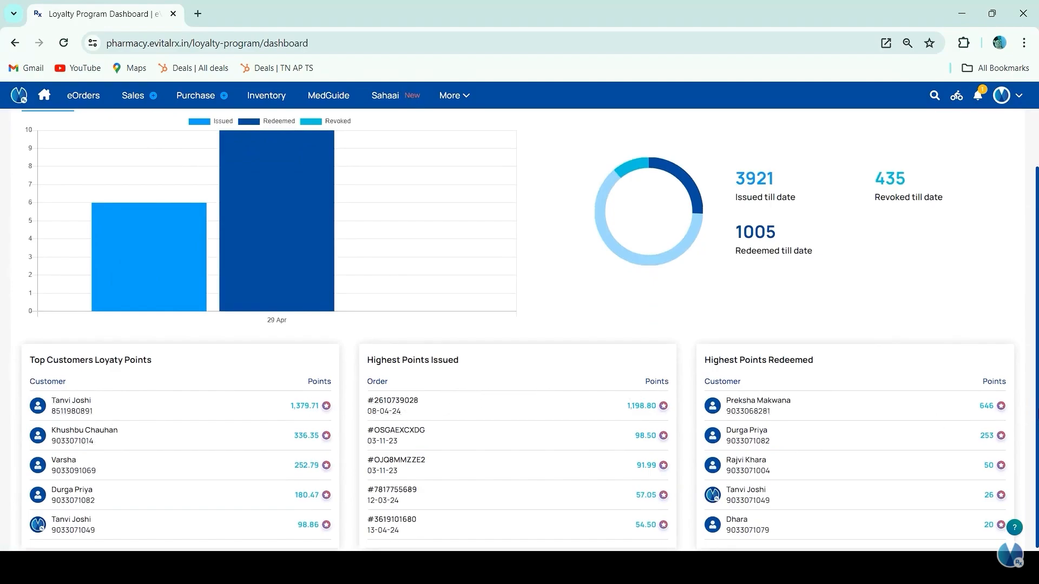
pyautogui.scroll(1, 779, 403)
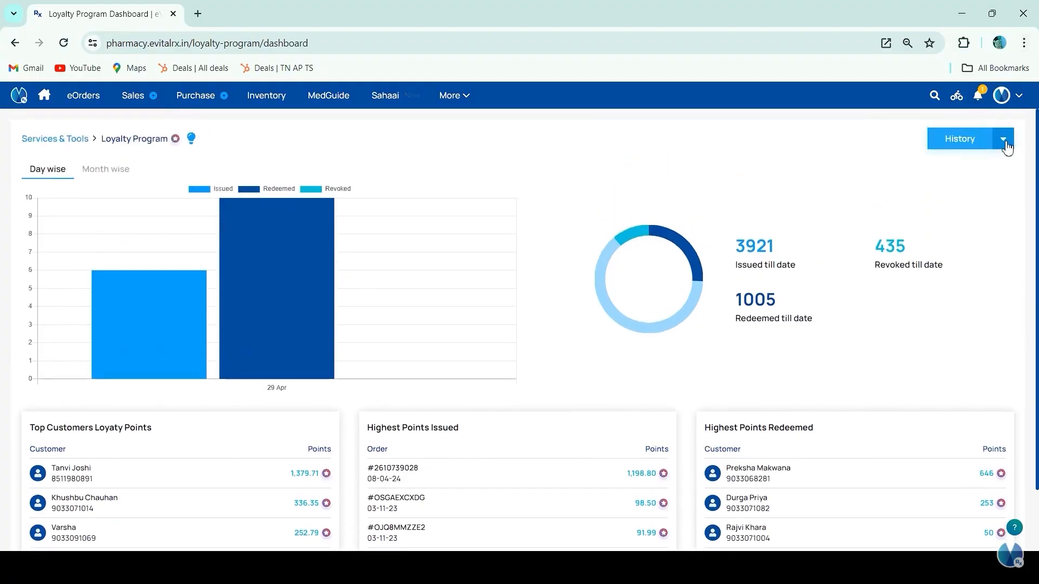
# - Review the default loyalty points per category and the redemption configurations in the program's settings, and save them
pyautogui.click(1005, 142)
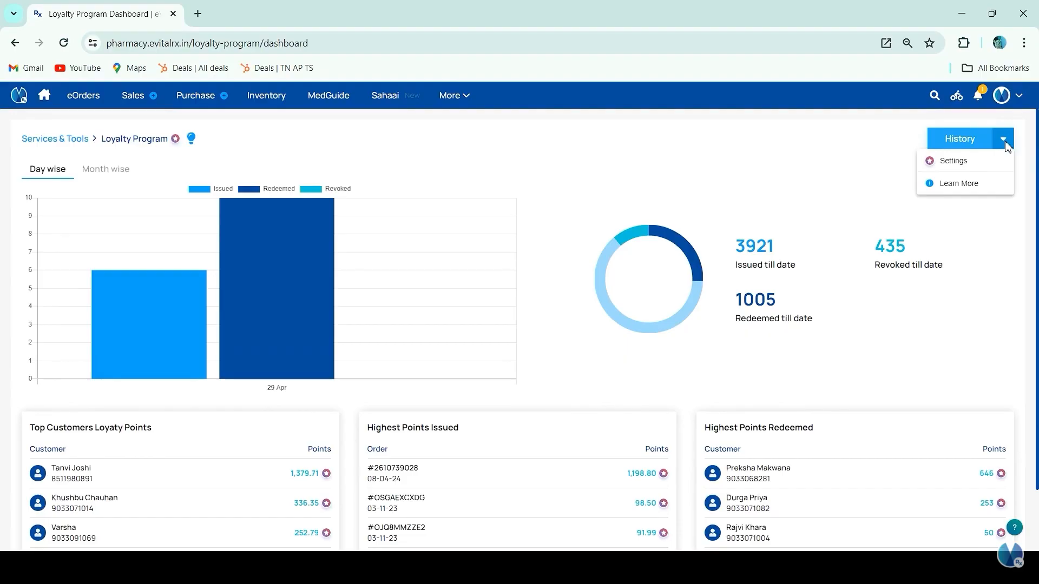
pyautogui.click(968, 161)
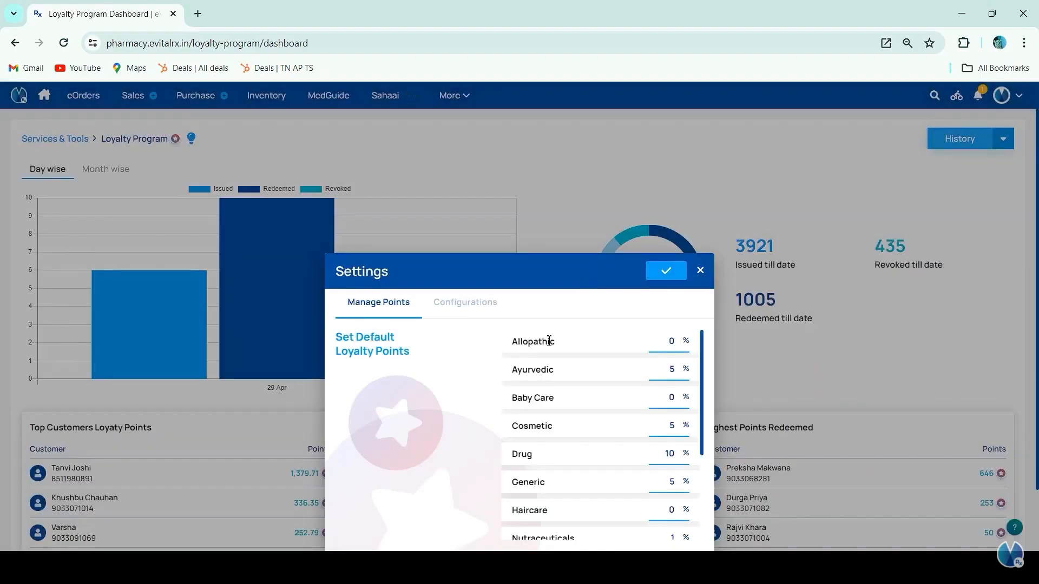
pyautogui.scroll(-3, 609, 406)
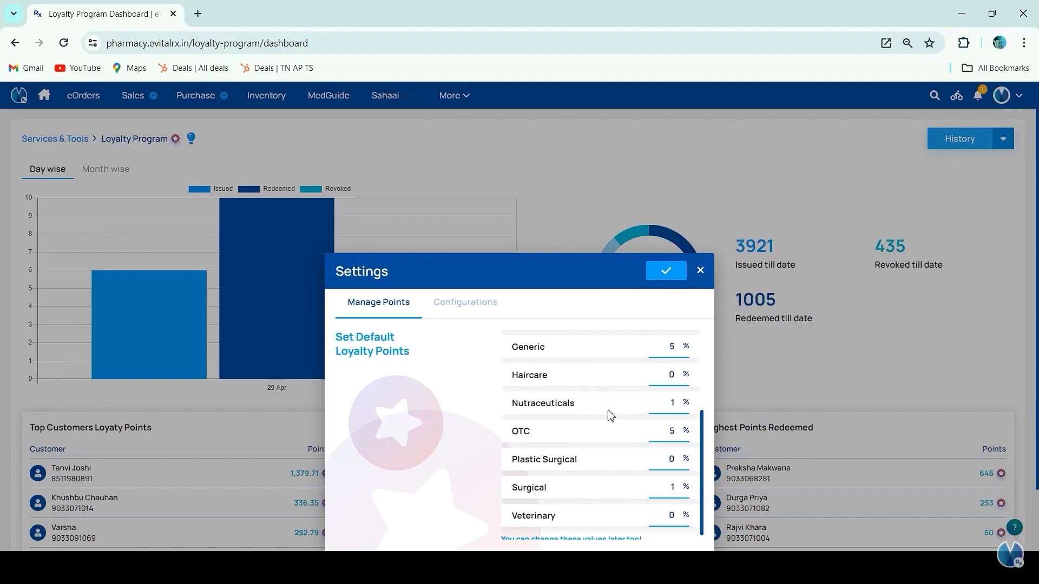
pyautogui.scroll(4, 610, 414)
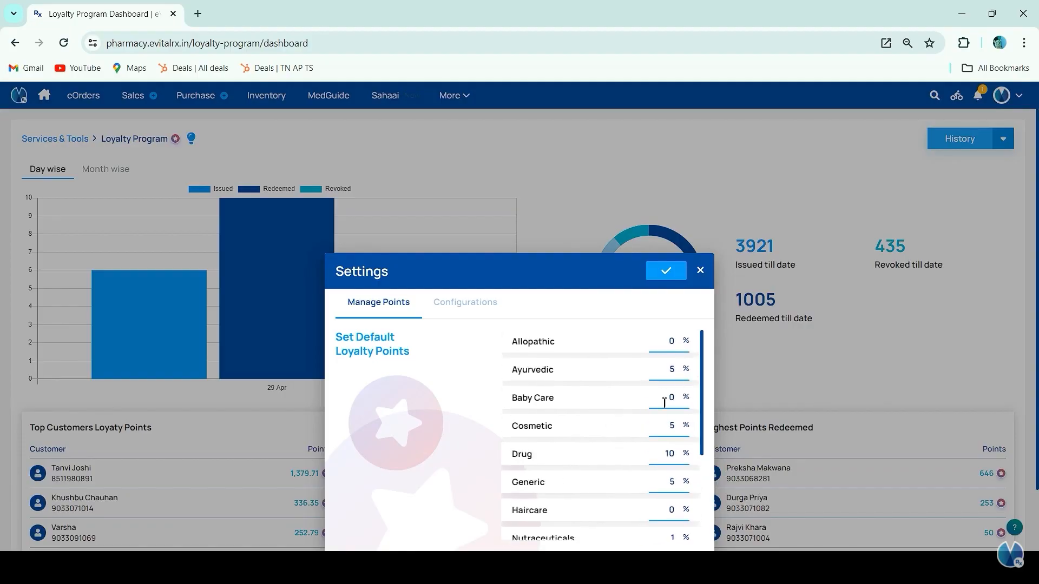
pyautogui.click(459, 313)
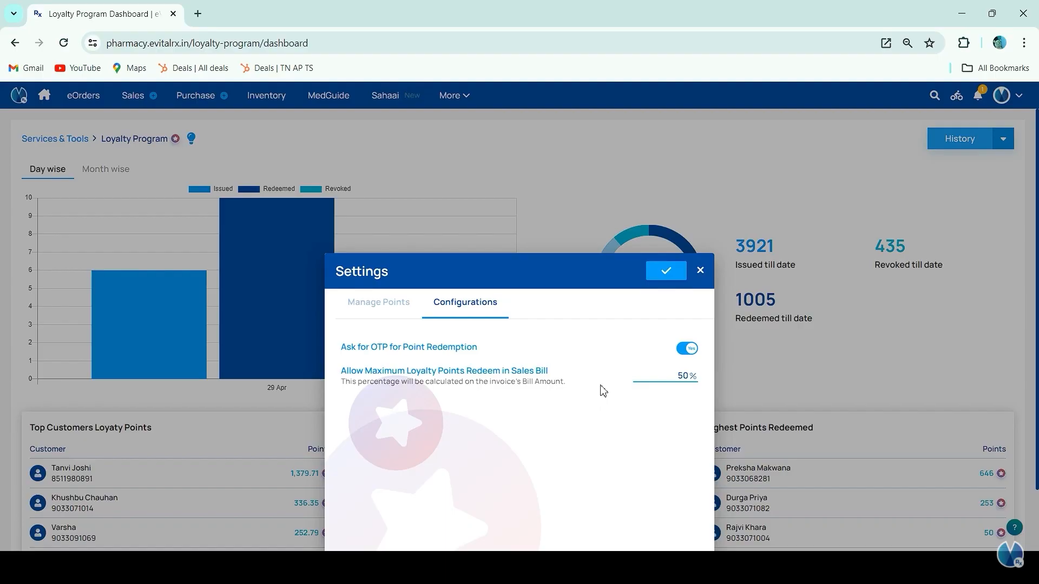
pyautogui.click(675, 276)
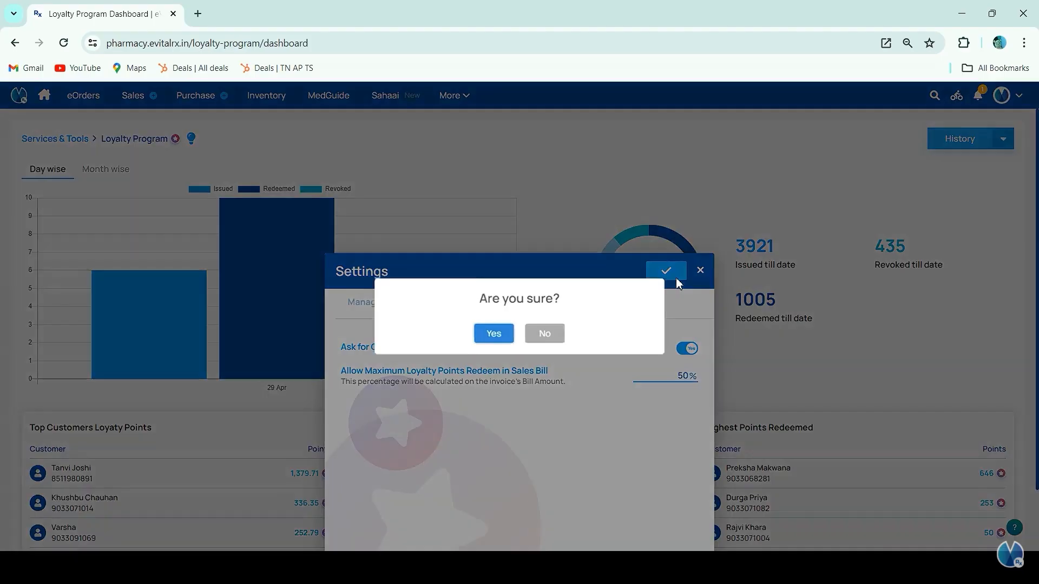
pyautogui.click(493, 334)
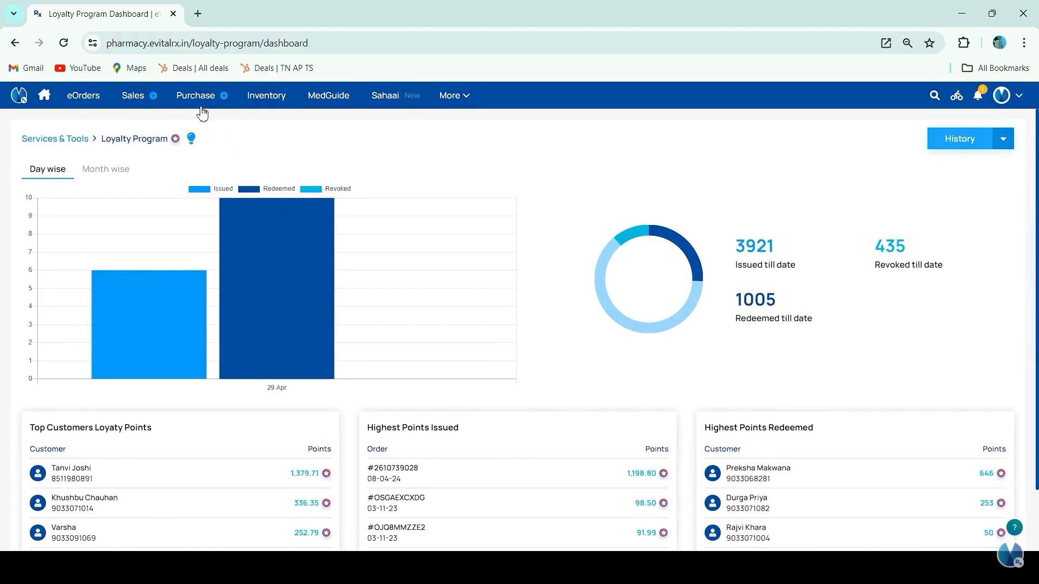
# - Start a new sales bill, select the customer by name, and check the bill's item-wise loyalty points breakdown
pyautogui.click(155, 98)
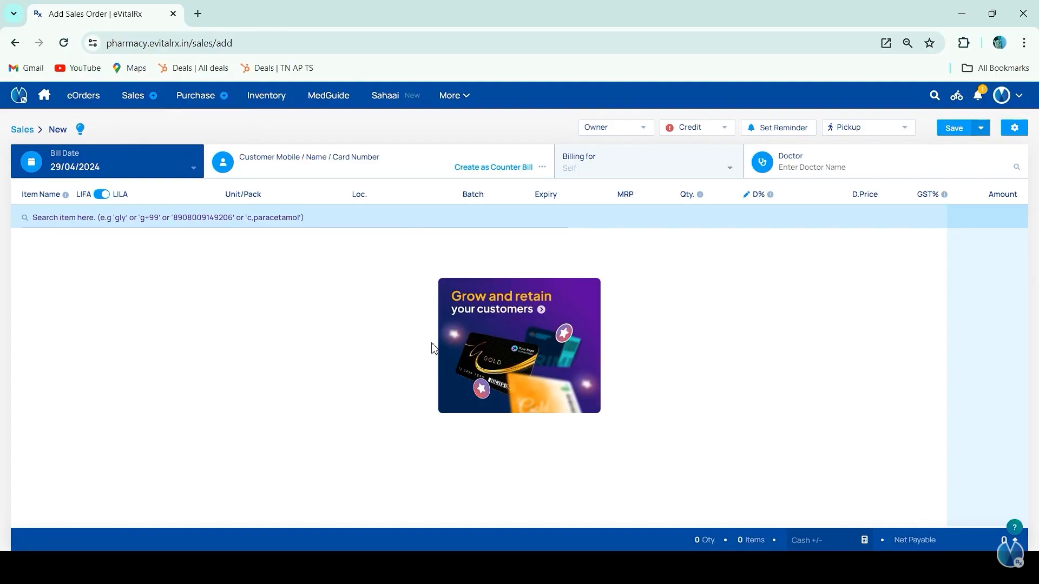
pyautogui.click(292, 177)
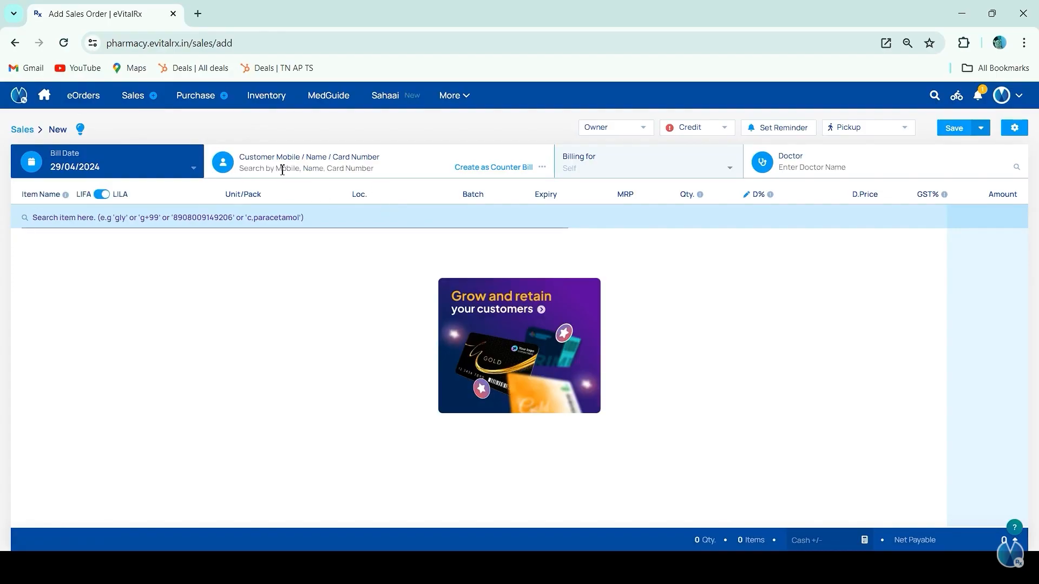
pyautogui.click(280, 169)
pyautogui.write('Durga')
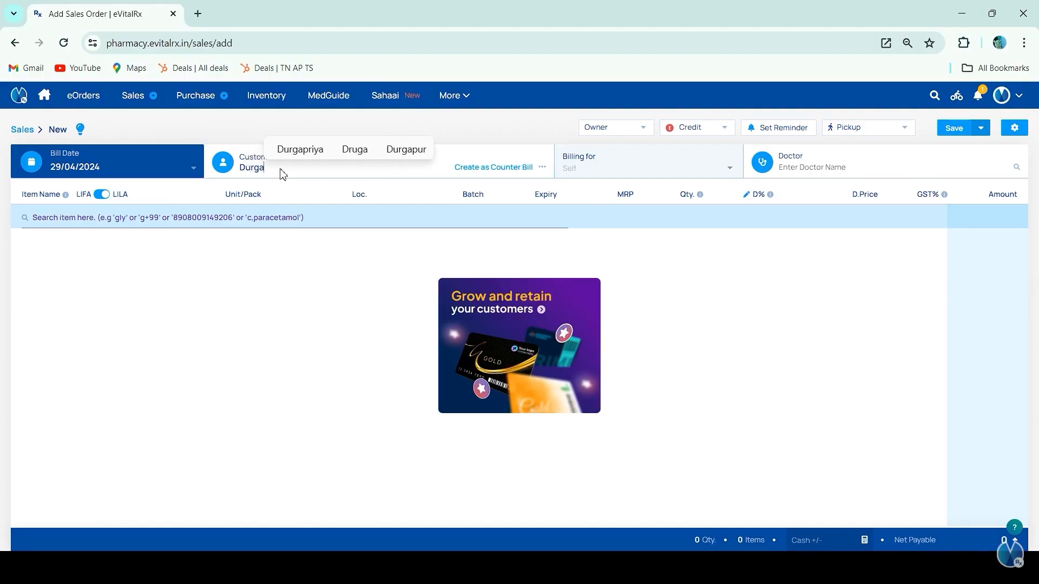
pyautogui.click(276, 187)
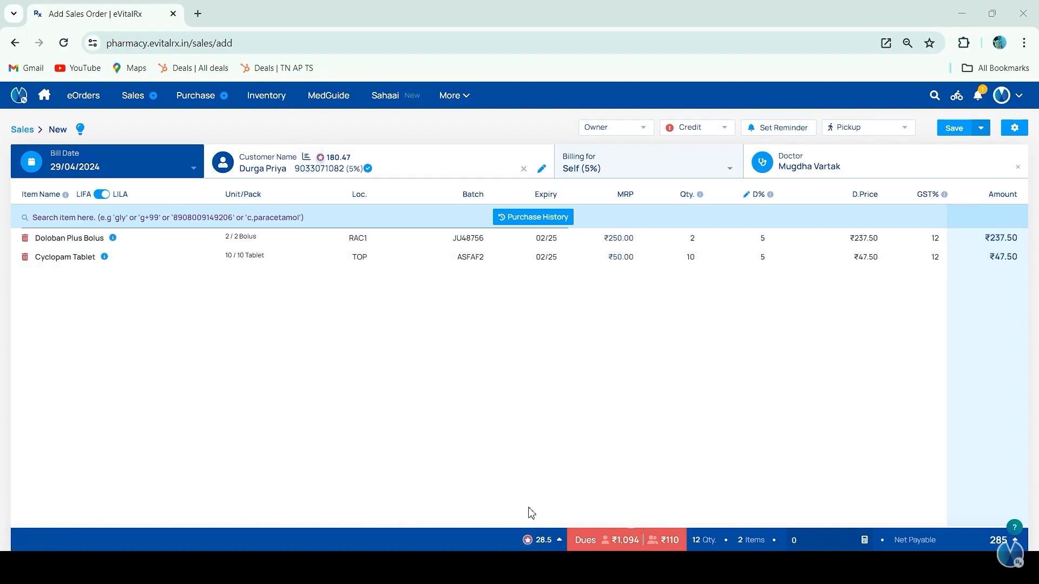
pyautogui.click(544, 542)
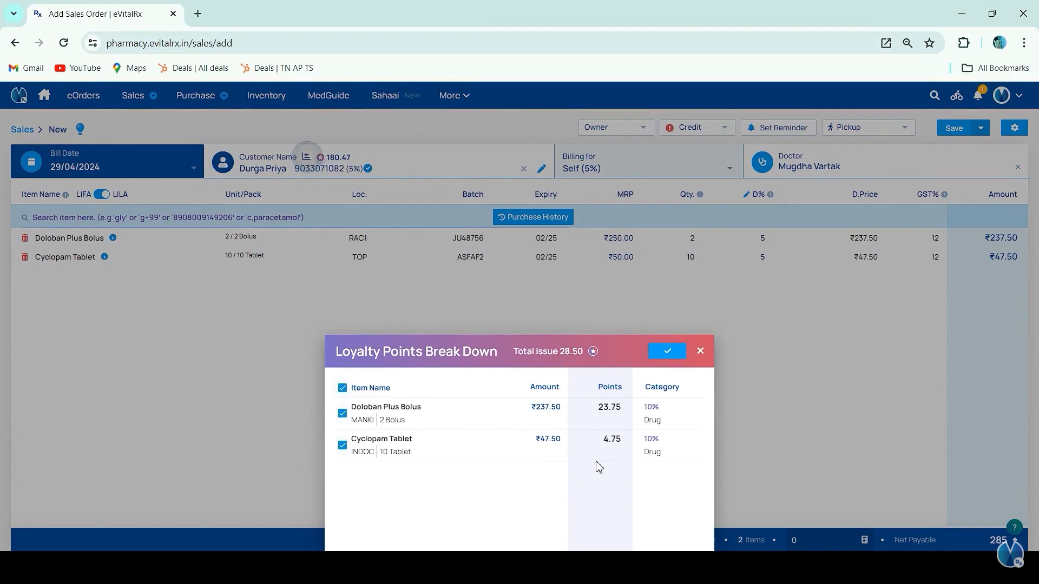
pyautogui.click(700, 353)
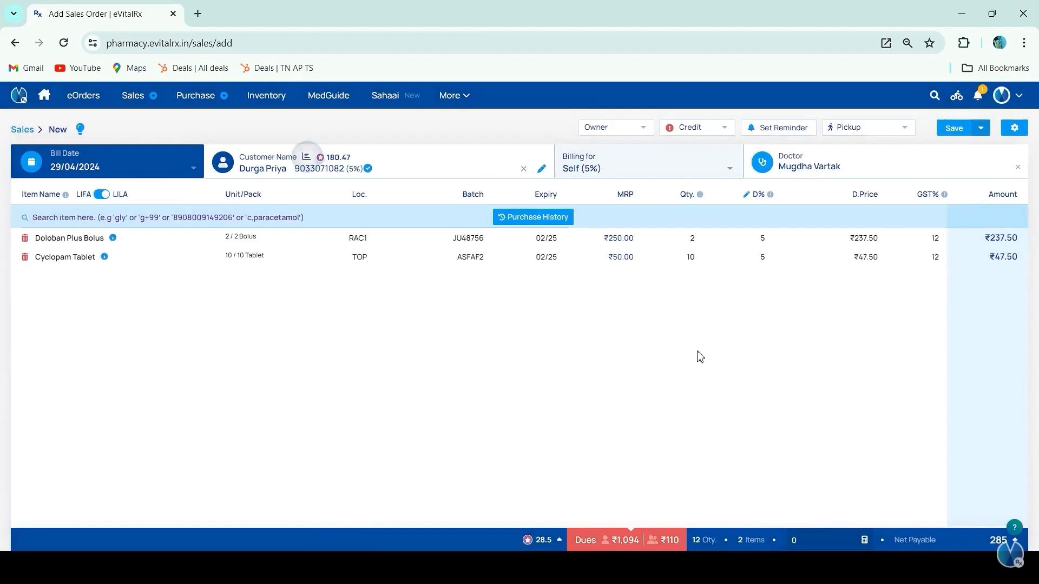
# - Try to redeem 1 loyalty point in the bill's invoice breakdown and submit it
pyautogui.click(747, 540)
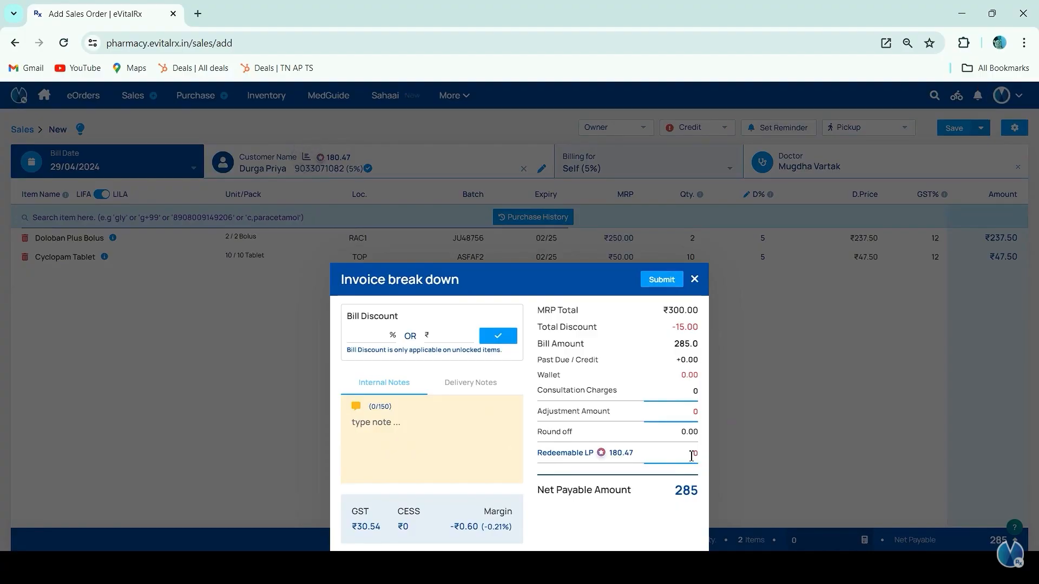
pyautogui.click(691, 455)
pyautogui.write('1')
pyautogui.click(662, 280)
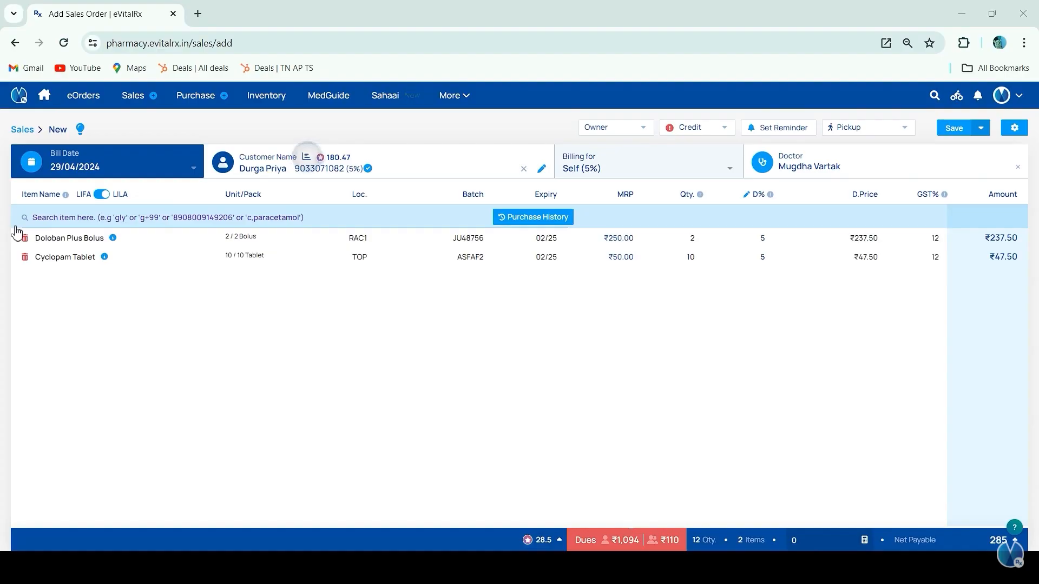
# - Exclude all items of the bill from earning loyalty points and save the bill
pyautogui.click(533, 540)
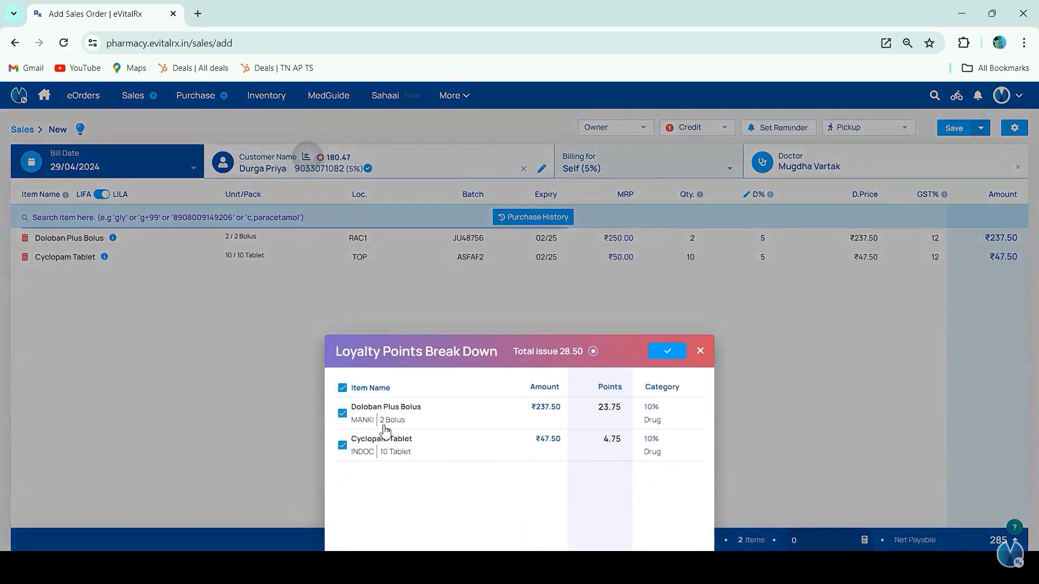
pyautogui.click(343, 388)
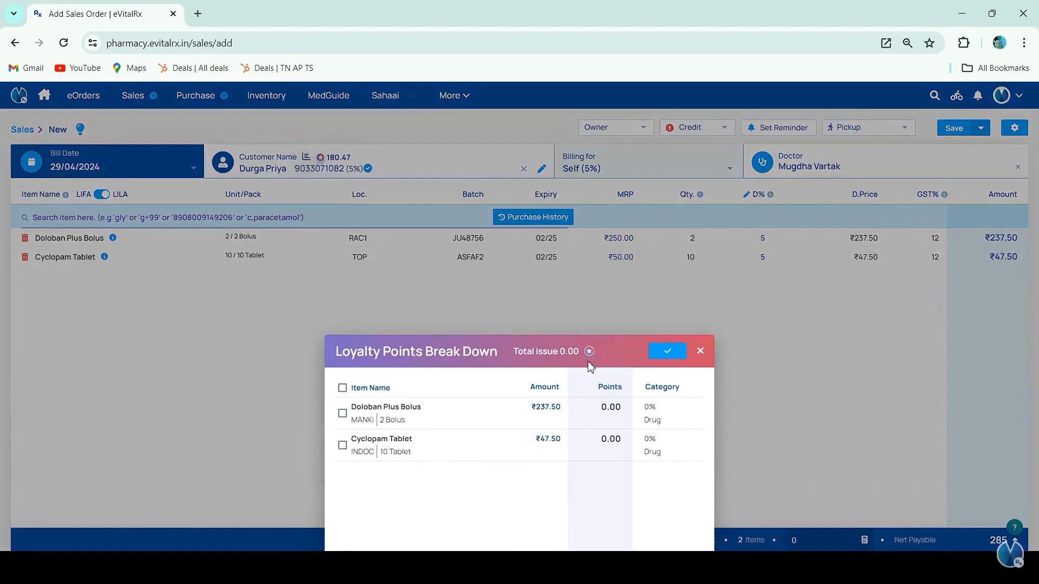
pyautogui.click(657, 361)
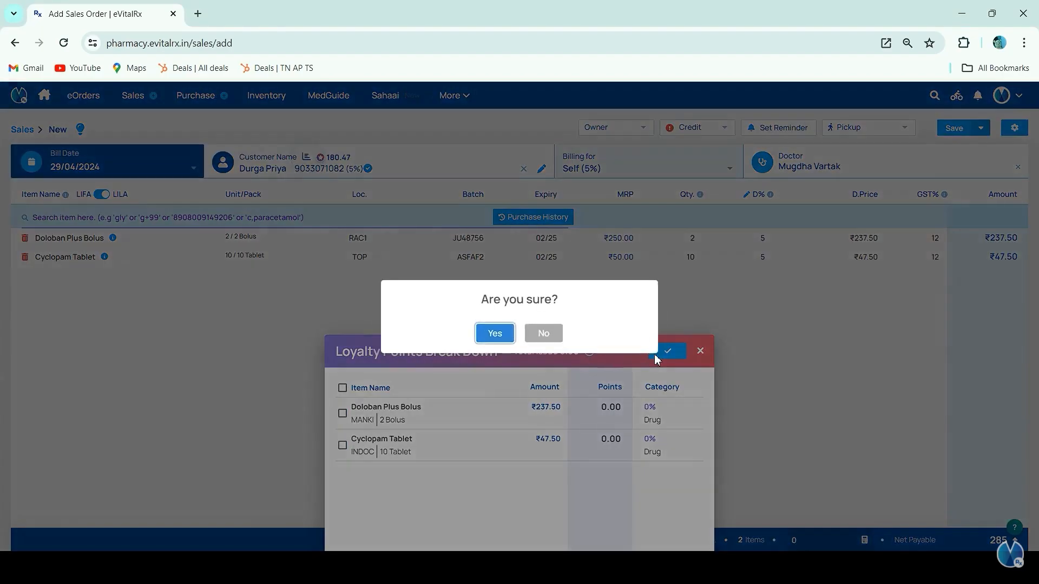
pyautogui.click(499, 341)
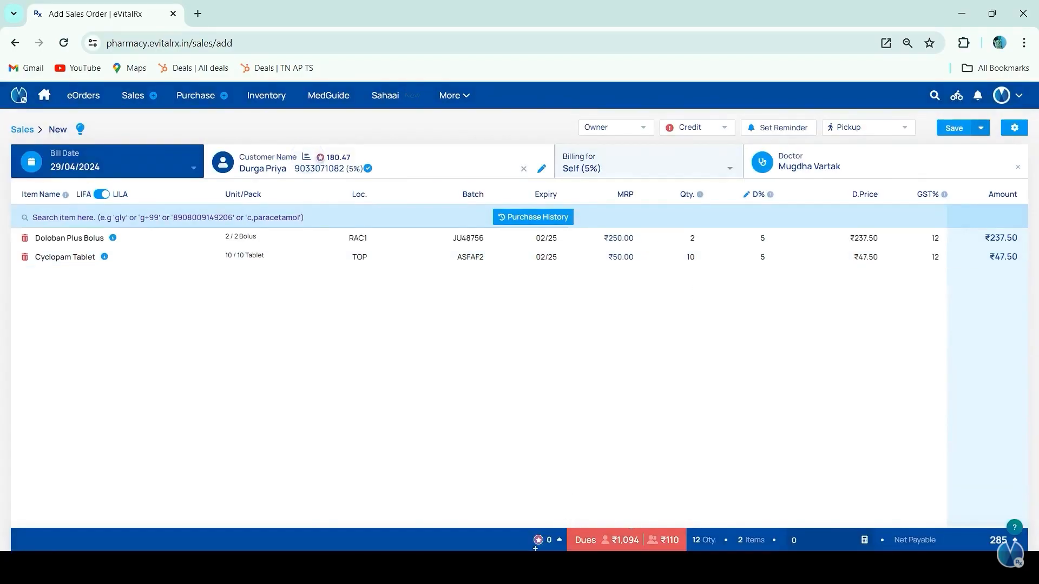
pyautogui.click(946, 133)
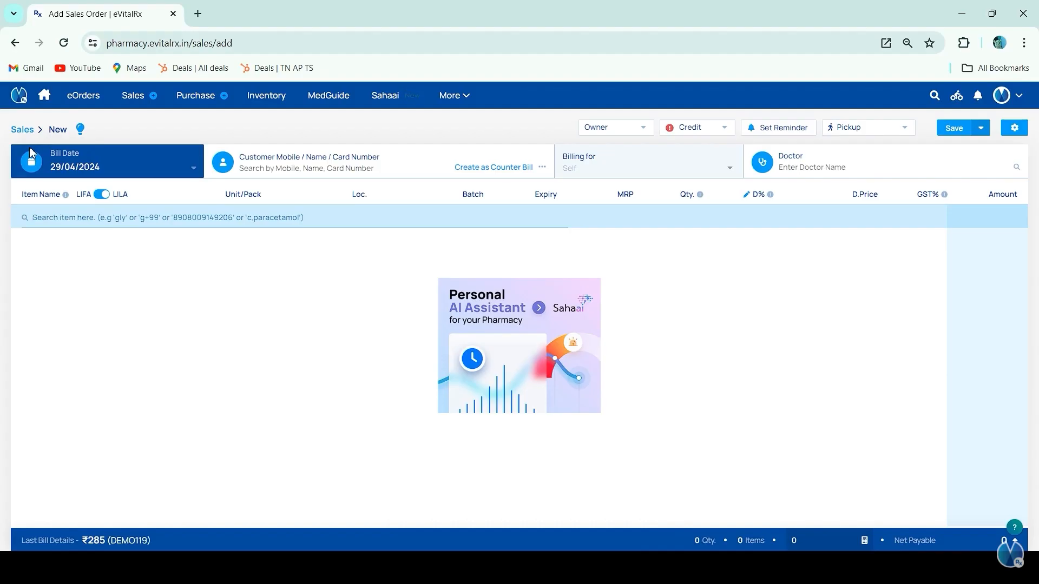
# - Open the customer's bill entered on 29-04-24 at 11:51 AM from the sales list
pyautogui.moveTo(132, 107)
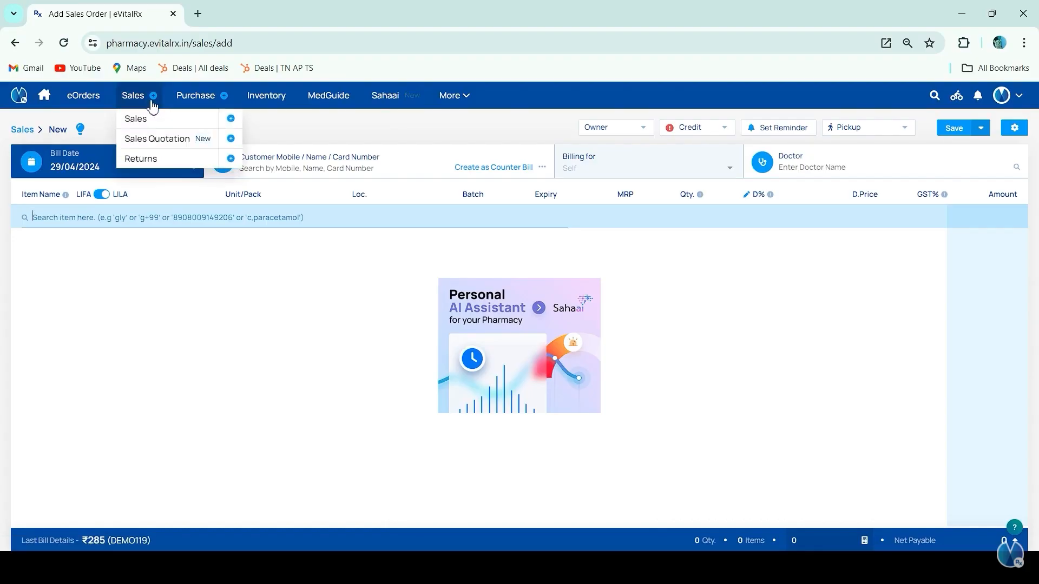
pyautogui.click(143, 118)
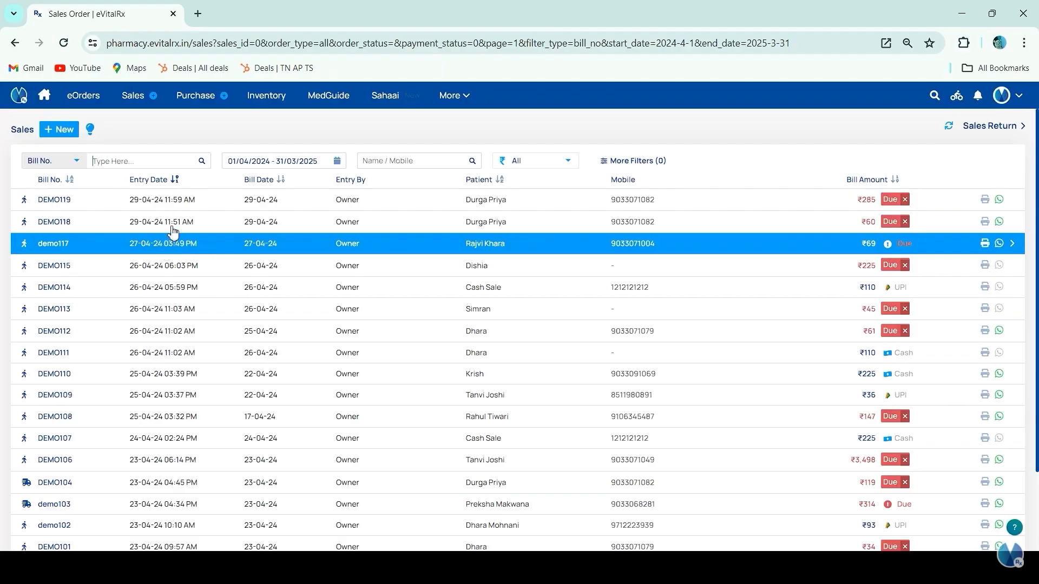
pyautogui.press('Up')
pyautogui.press('Up')
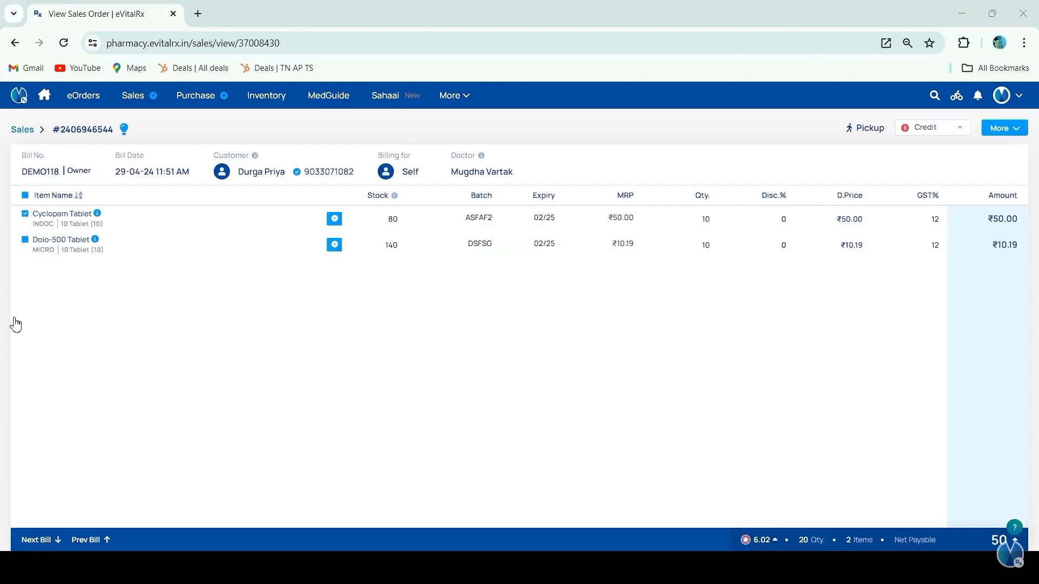
pyautogui.click(214, 226)
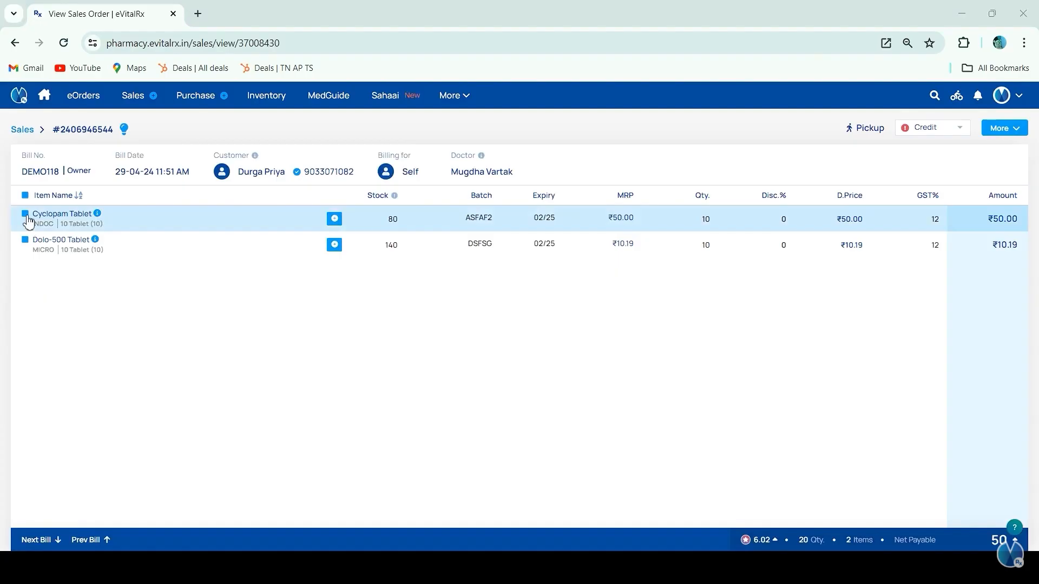
# - Create a sales return for the bill's Cyclopam Tablet and Dolo-500 Tablet items
pyautogui.click(25, 214)
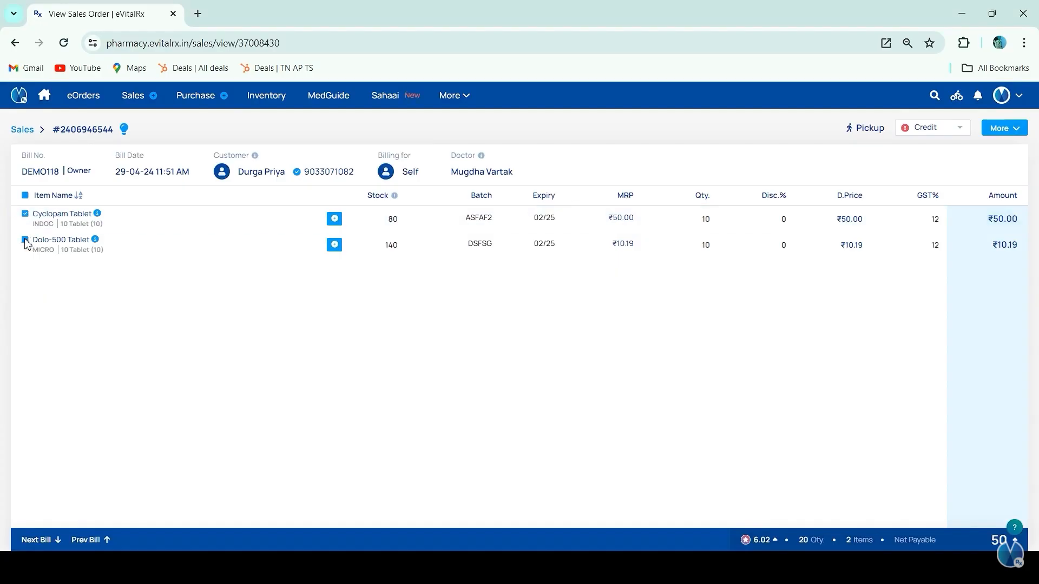
pyautogui.click(25, 241)
pyautogui.click(1006, 128)
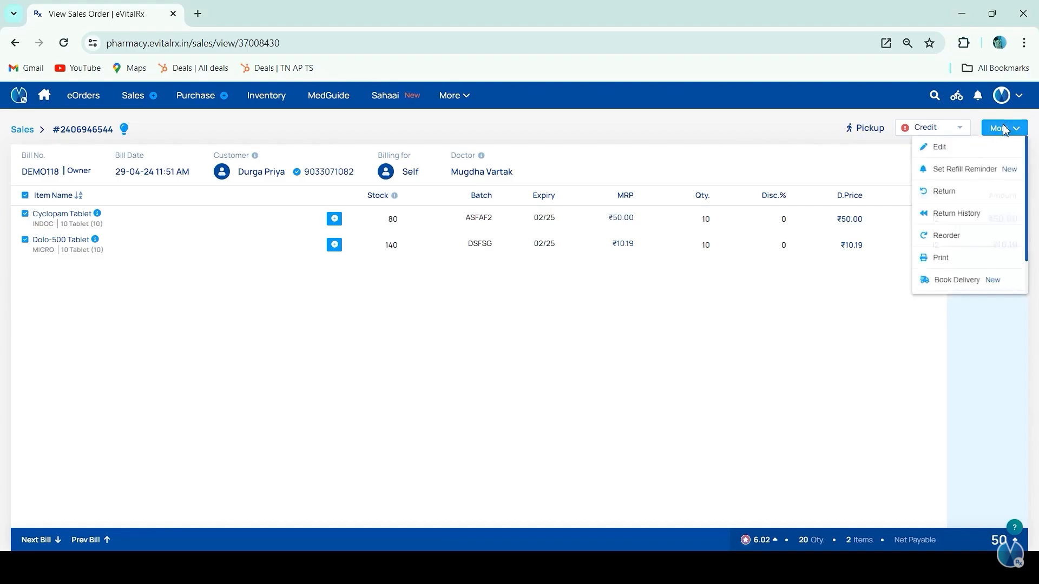
pyautogui.click(943, 193)
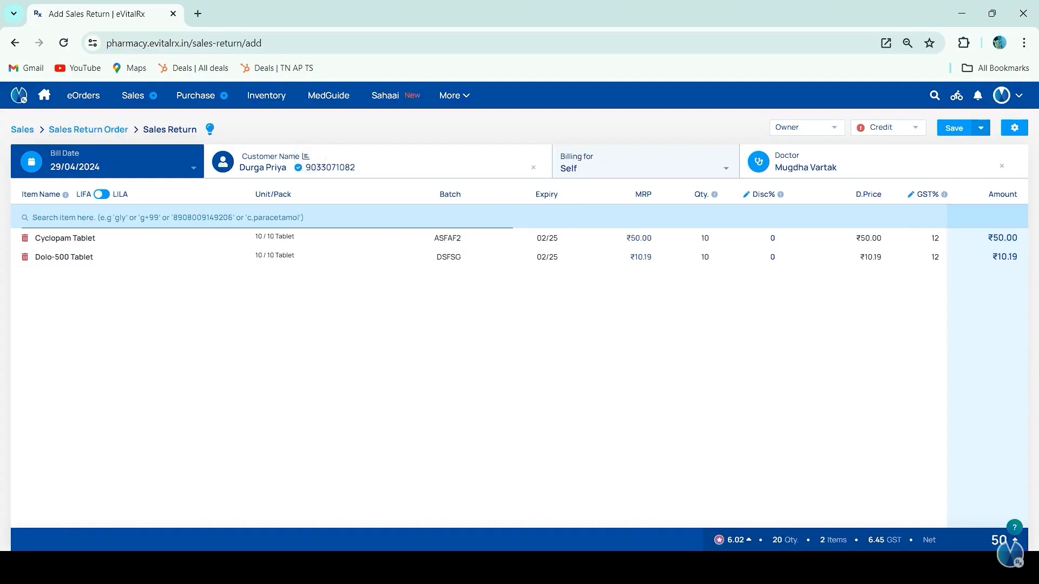
# - Check the loyalty points to revoke for the returned items and save the sales return
pyautogui.click(734, 540)
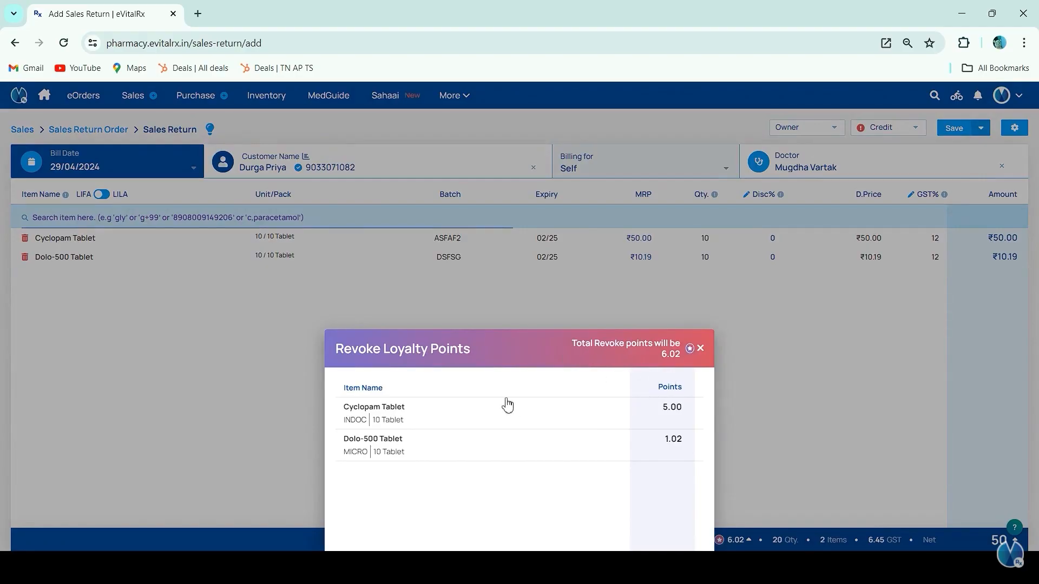
pyautogui.click(700, 348)
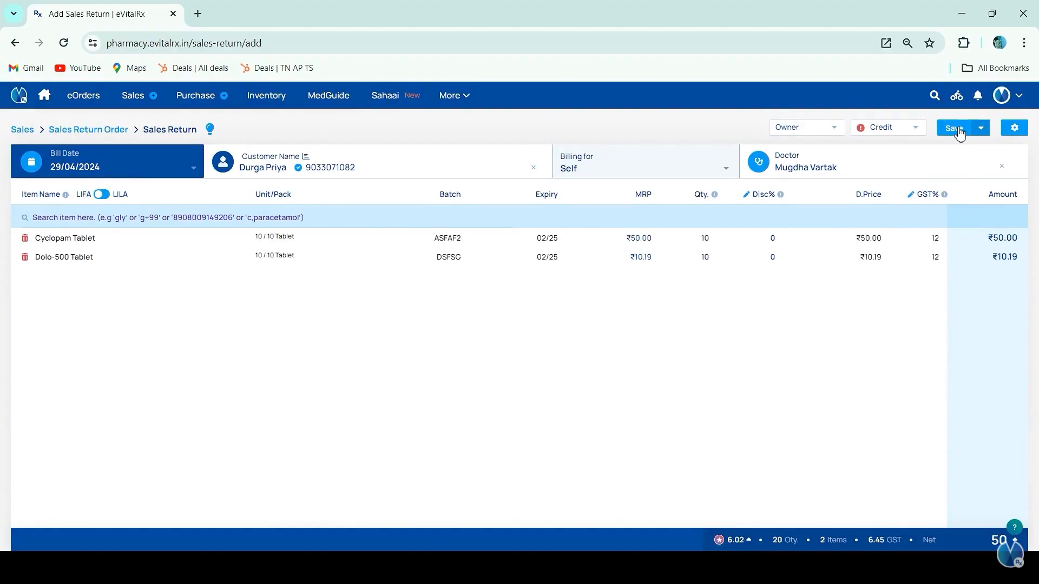
pyautogui.click(957, 128)
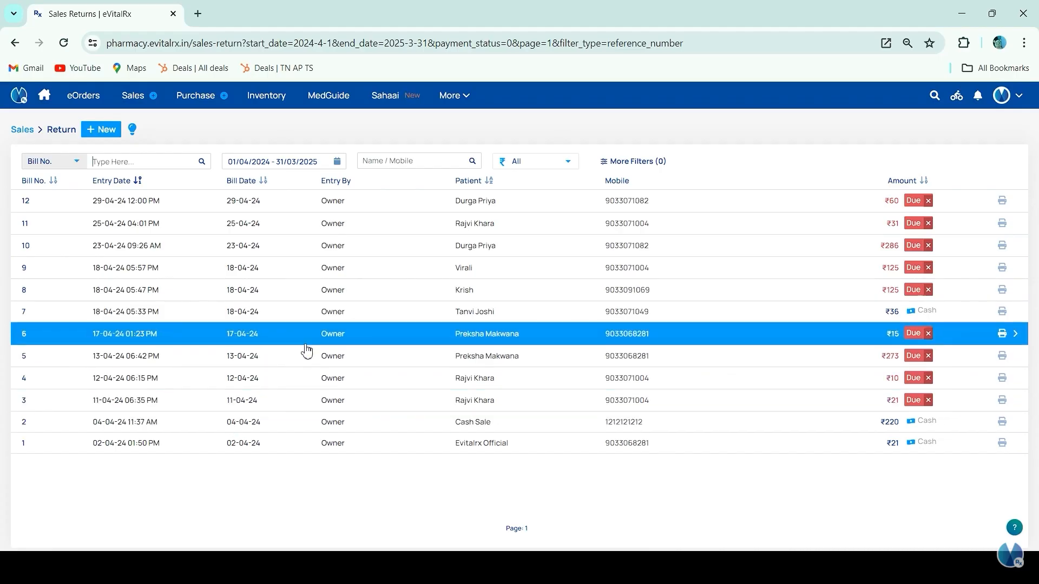
# - Open Cash Management to view the totals by payment mode, including loyalty points
pyautogui.click(465, 97)
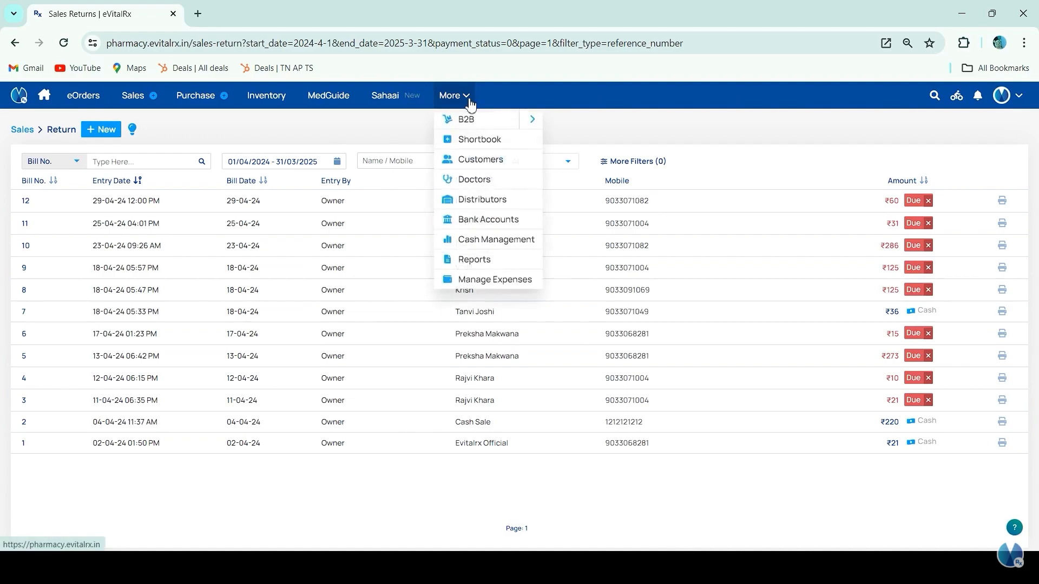
pyautogui.click(469, 248)
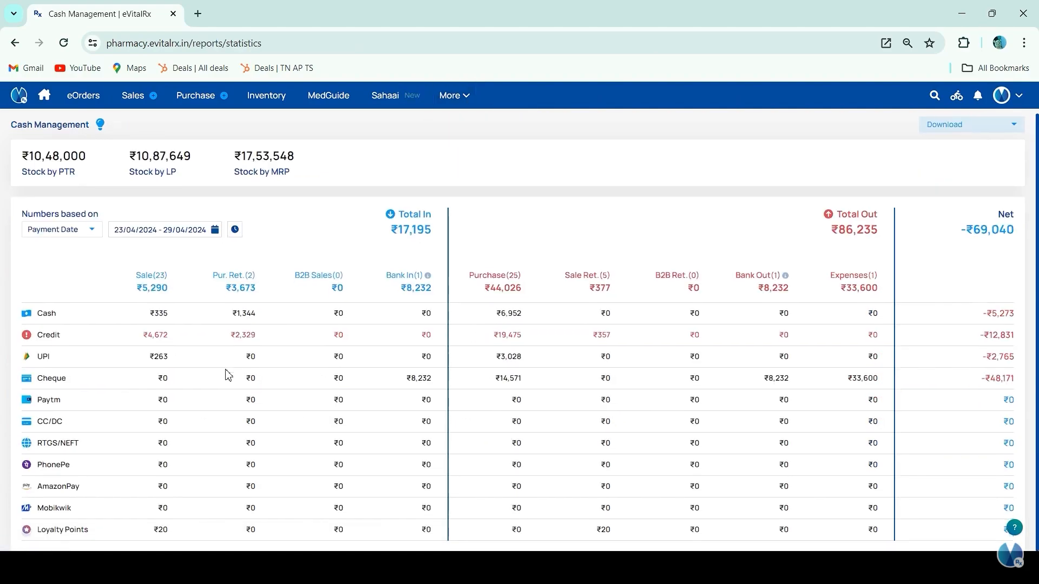